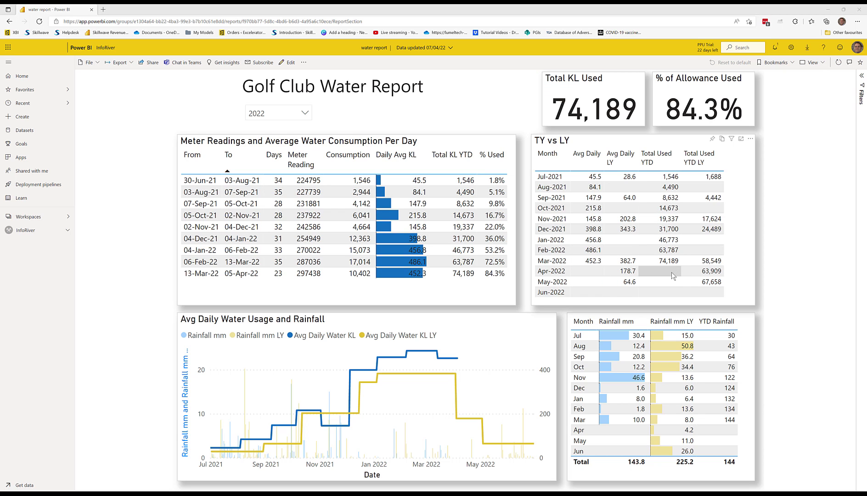
Test and clear the April 2022 cross-filter, then edit the report with the TY vs LY table selected.
{"action": "left_click", "coordinate": [597, 276]}
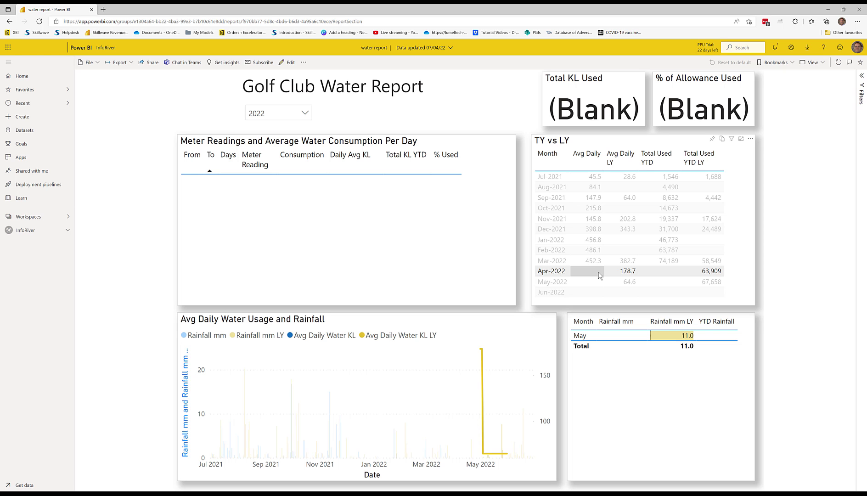
{"action": "left_click", "coordinate": [598, 275]}
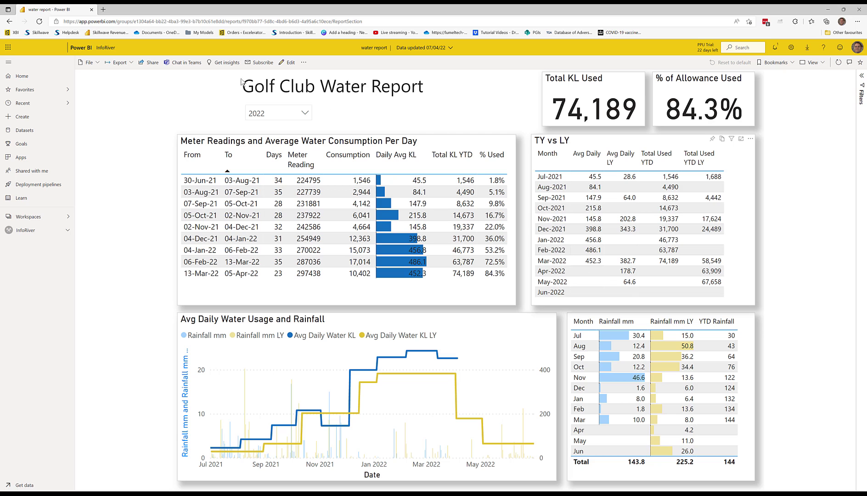
{"action": "left_click", "coordinate": [292, 65]}
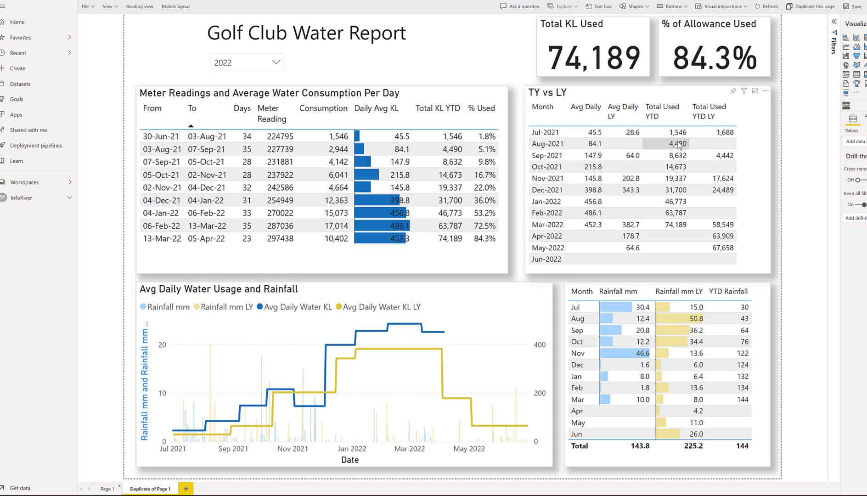
{"action": "left_click", "coordinate": [699, 96]}
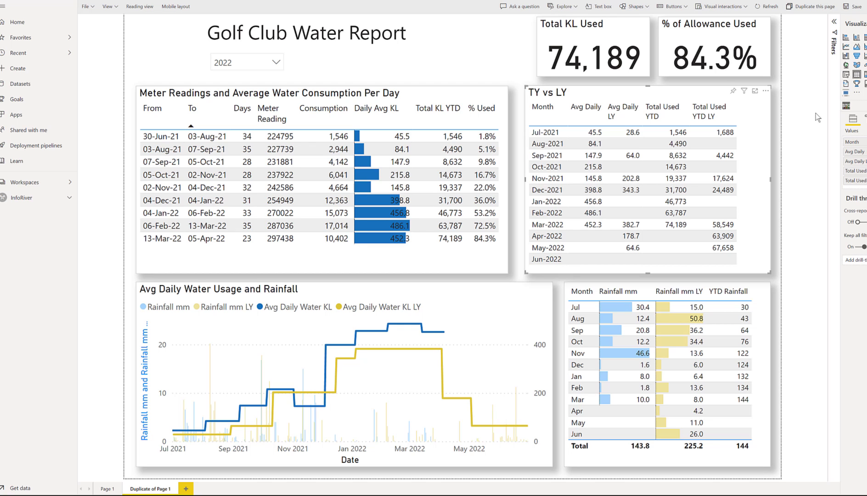
Convert the TY vs LY table to InfoRiver and set both Total Used YTD columns' scaling to None.
{"action": "left_click", "coordinate": [846, 106]}
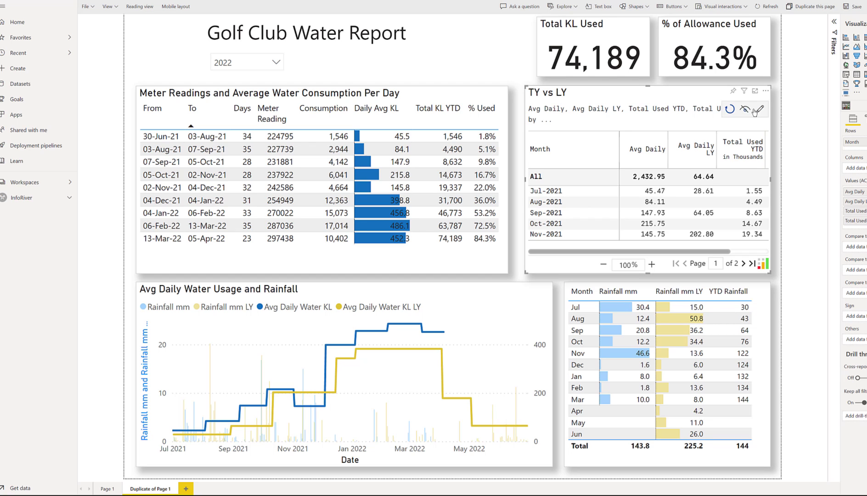
{"action": "left_click", "coordinate": [755, 91]}
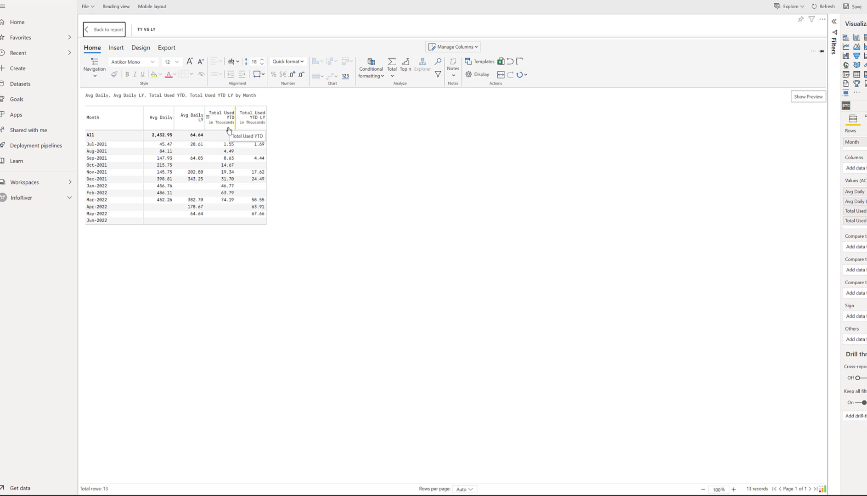
{"action": "left_click_drag", "start_coordinate": [225, 122], "coordinate": [251, 120]}
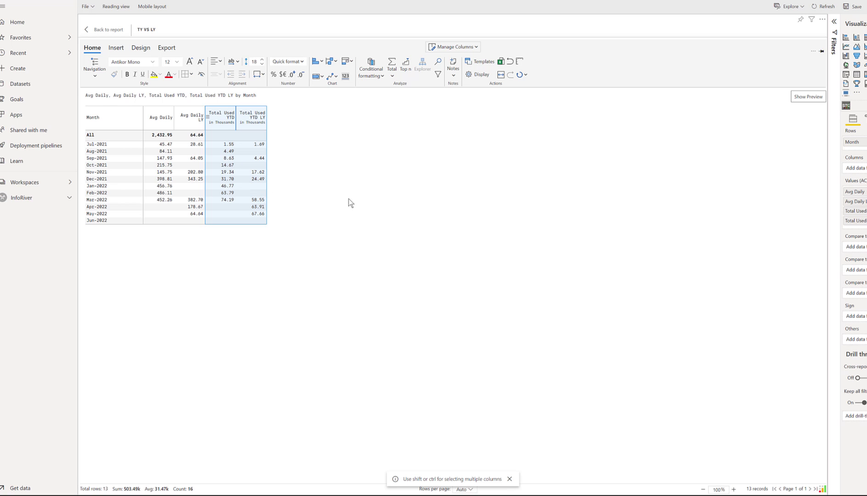
{"action": "left_click", "coordinate": [294, 61]}
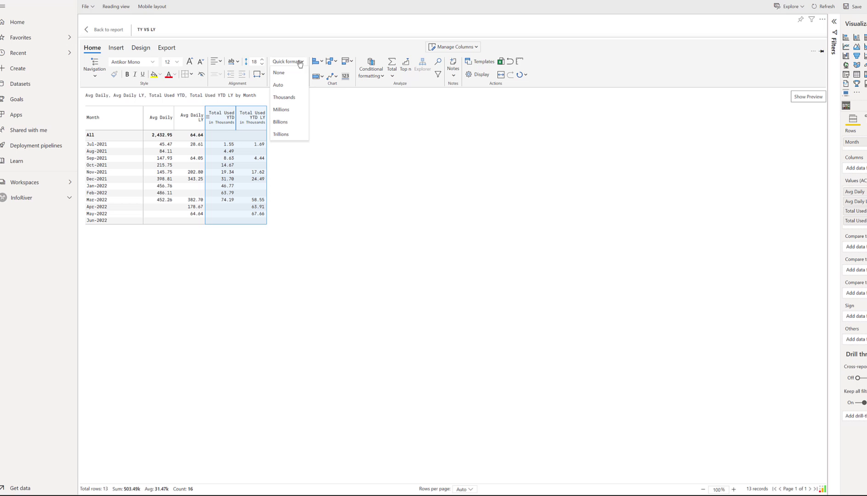
{"action": "left_click", "coordinate": [279, 73]}
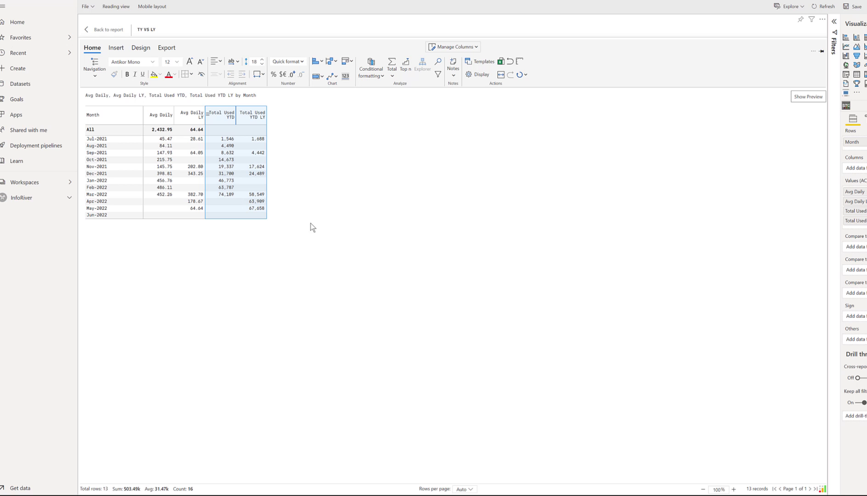
{"action": "left_click", "coordinate": [156, 203]}
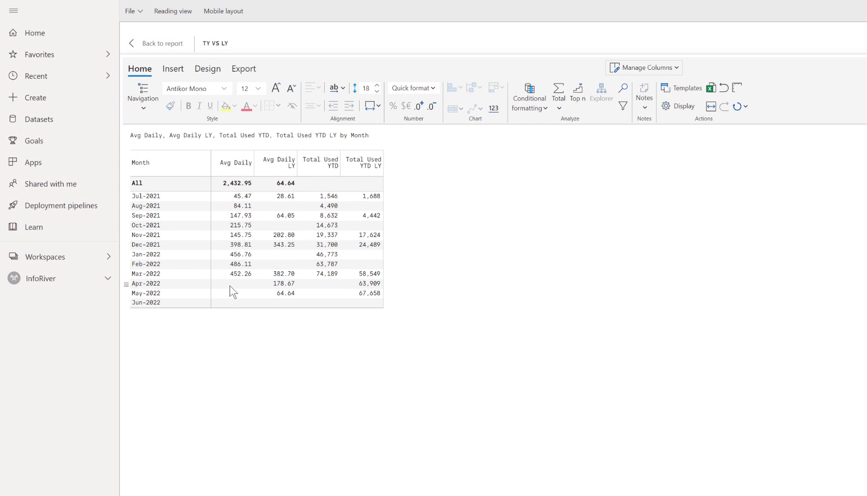
Set Apr-2022 Avg Daily to a formula of April's Avg Daily LY plus 25%.
{"action": "left_click", "coordinate": [230, 285]}
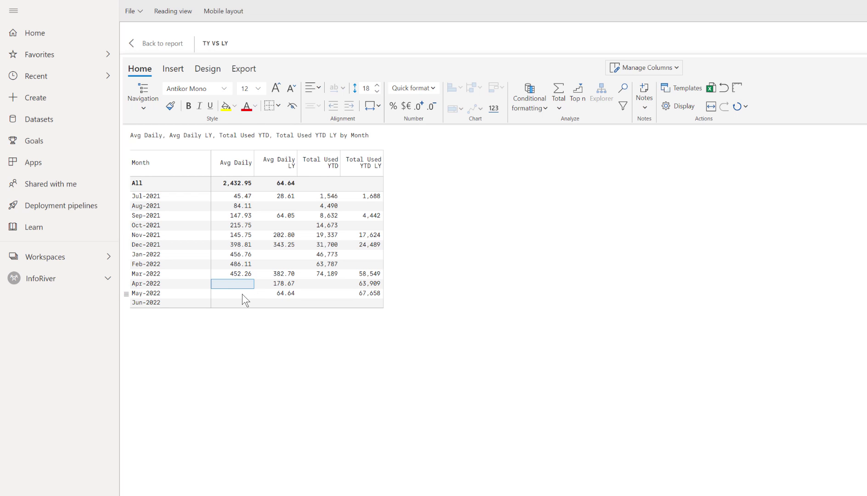
{"action": "type", "text": "="}
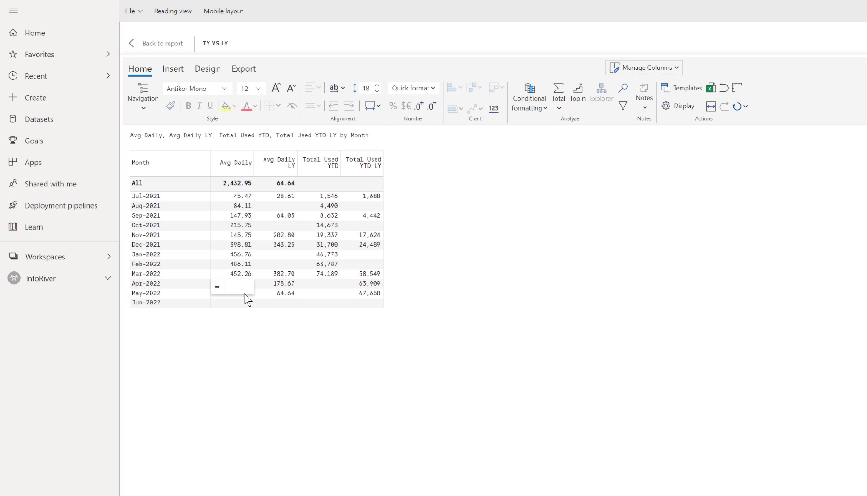
{"action": "left_click", "coordinate": [273, 285]}
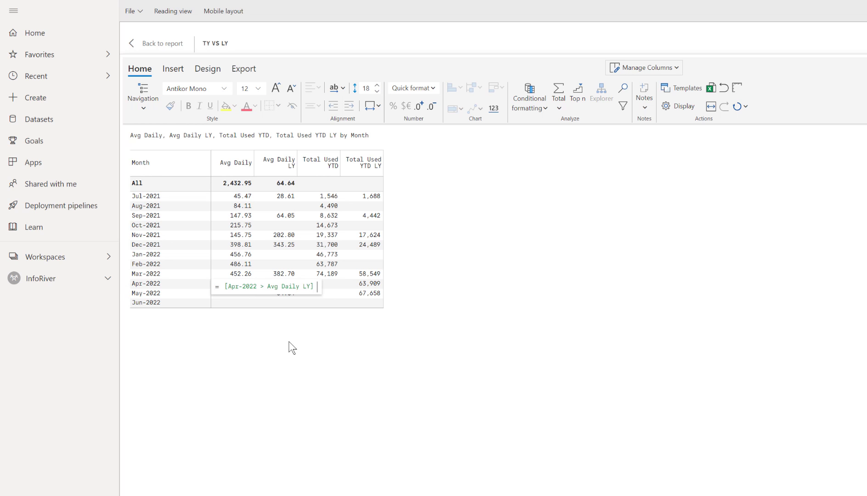
{"action": "type", "text": "+25%"}
{"action": "key", "text": "Return"}
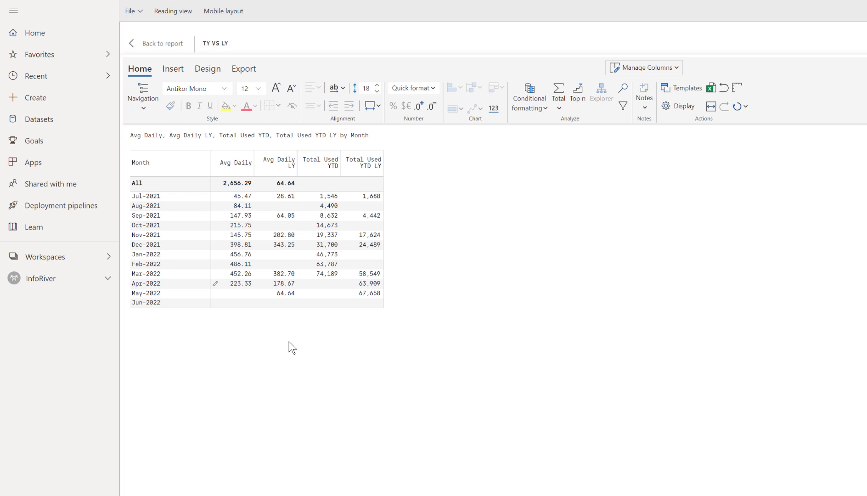
Enter 120 for May-2022 and 100 for Jun-2022 Avg Daily.
{"action": "left_click", "coordinate": [236, 295]}
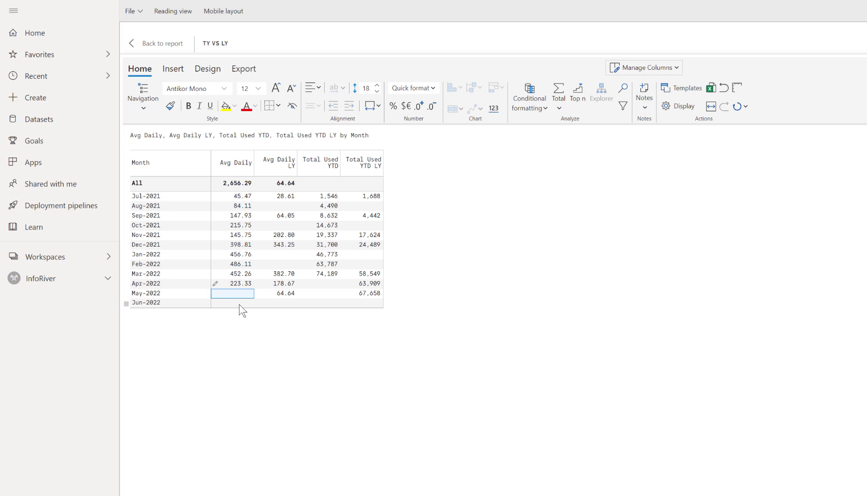
{"action": "type", "text": "120"}
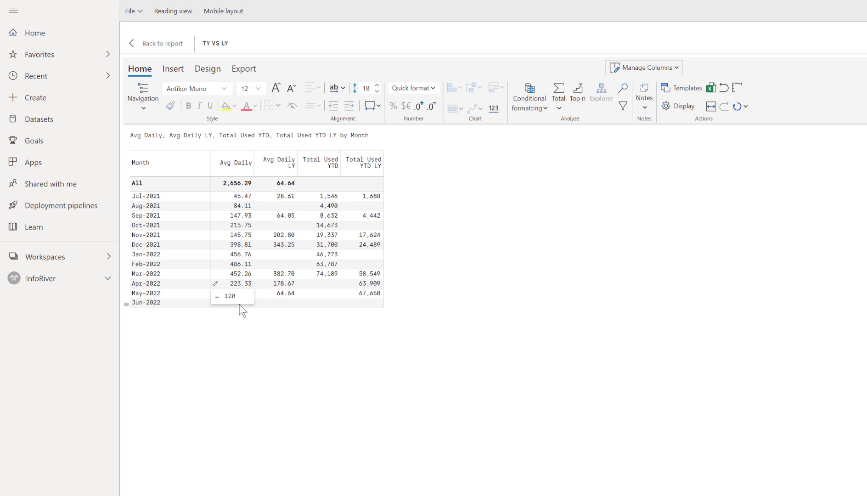
{"action": "key", "text": "Return"}
{"action": "left_click", "coordinate": [240, 304]}
{"action": "type", "text": "100"}
{"action": "key", "text": "Return"}
Set Apr-2022 Total Used YTD to March's YTD plus April's Avg Daily × 30.
{"action": "left_click", "coordinate": [328, 285]}
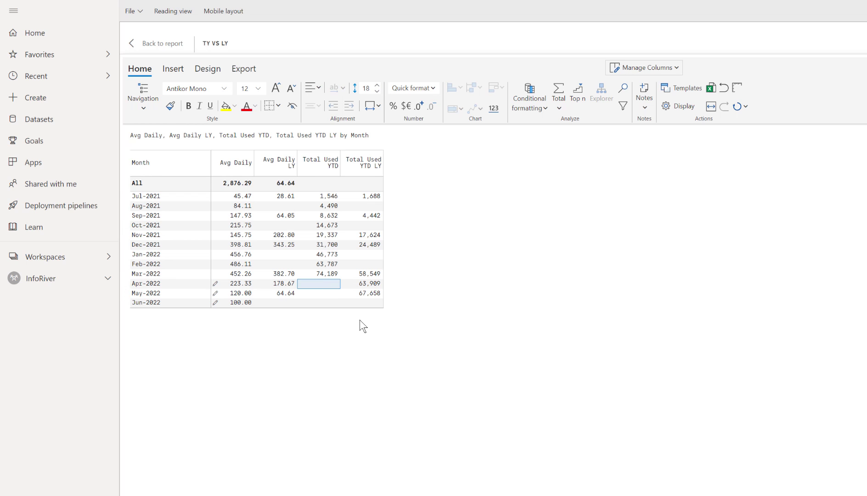
{"action": "type", "text": "="}
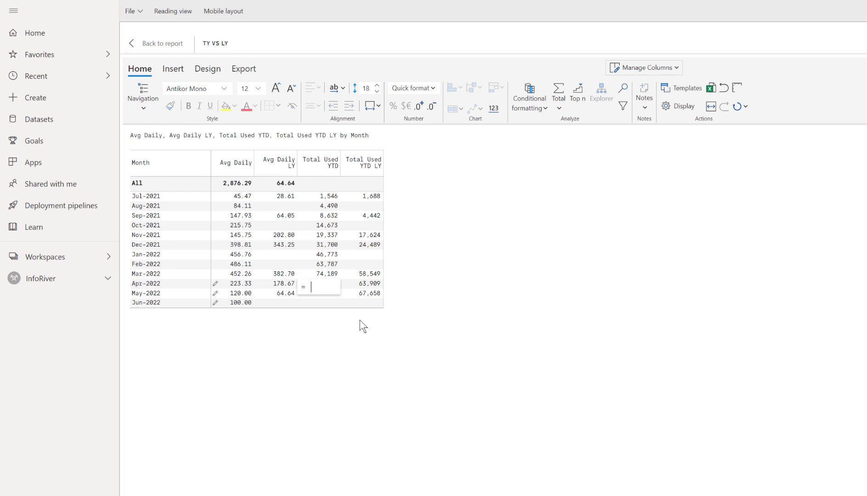
{"action": "left_click", "coordinate": [326, 276]}
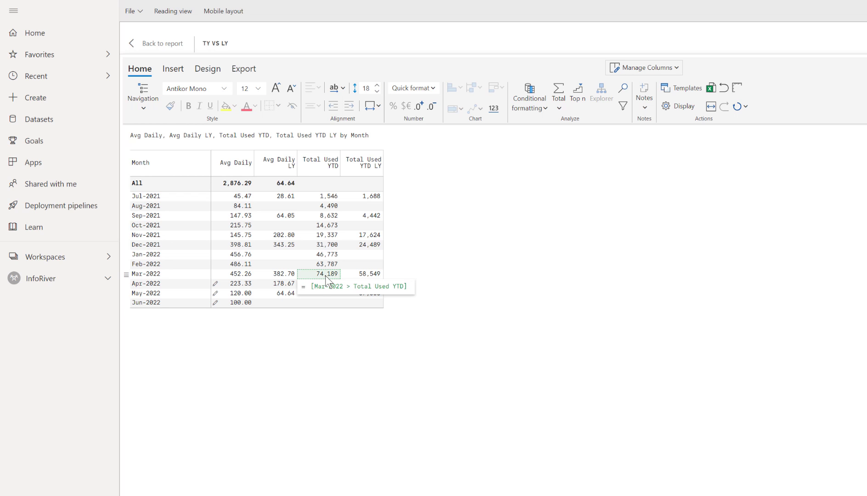
{"action": "type", "text": "+"}
{"action": "left_click", "coordinate": [240, 285]}
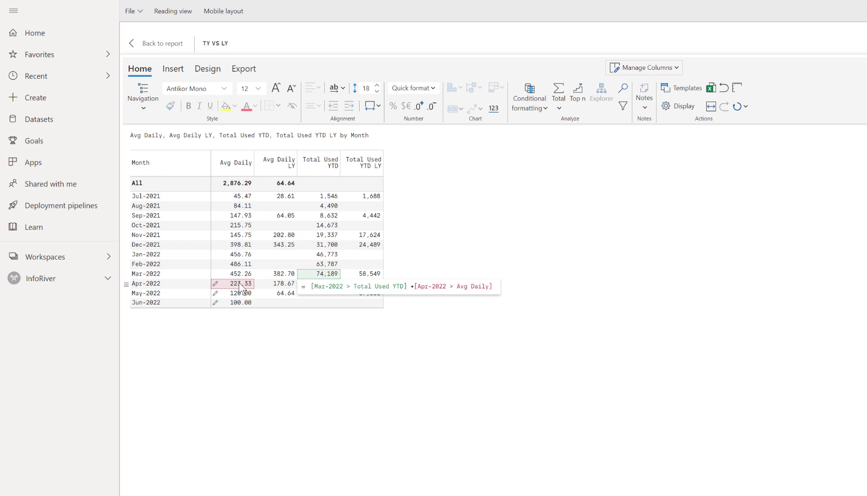
{"action": "type", "text": "*30"}
{"action": "key", "text": "Return"}
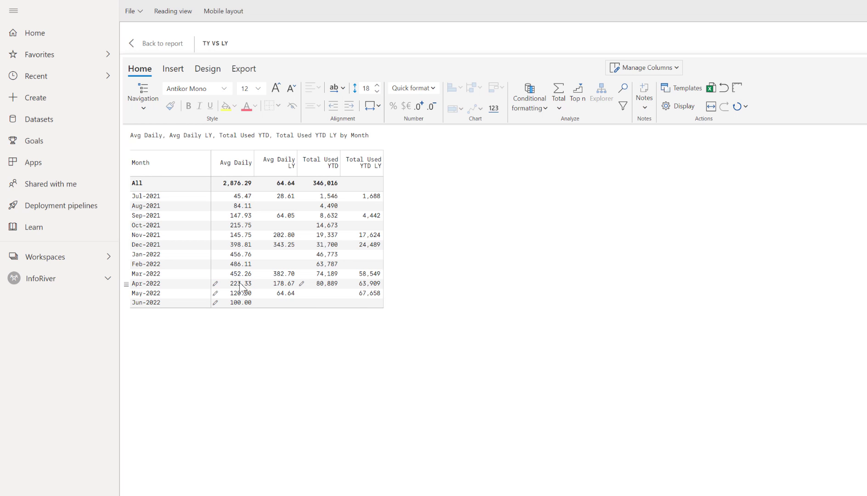
Fill May and Jun 2022 YTD as the prior YTD plus Avg Daily × 31 and × 30.
{"action": "left_click", "coordinate": [332, 294]}
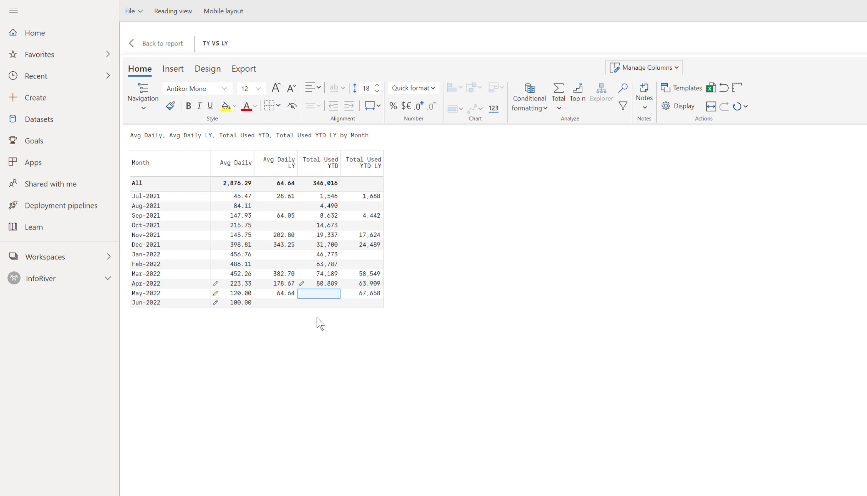
{"action": "type", "text": "="}
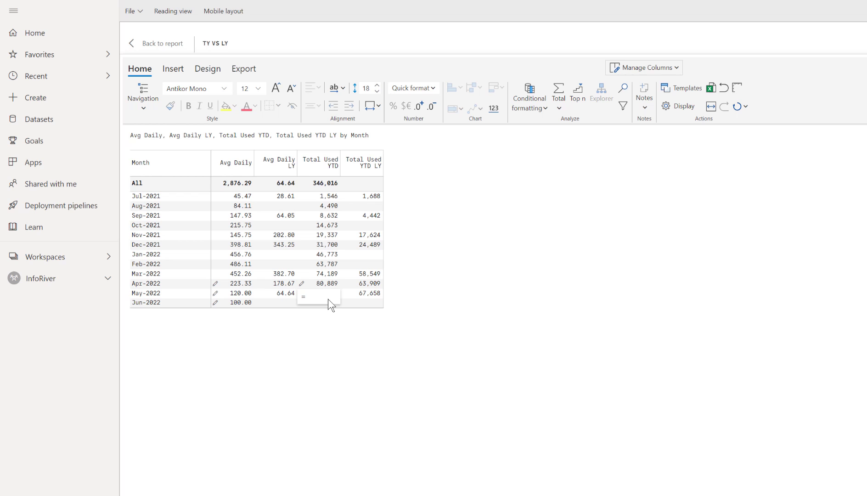
{"action": "left_click", "coordinate": [327, 284]}
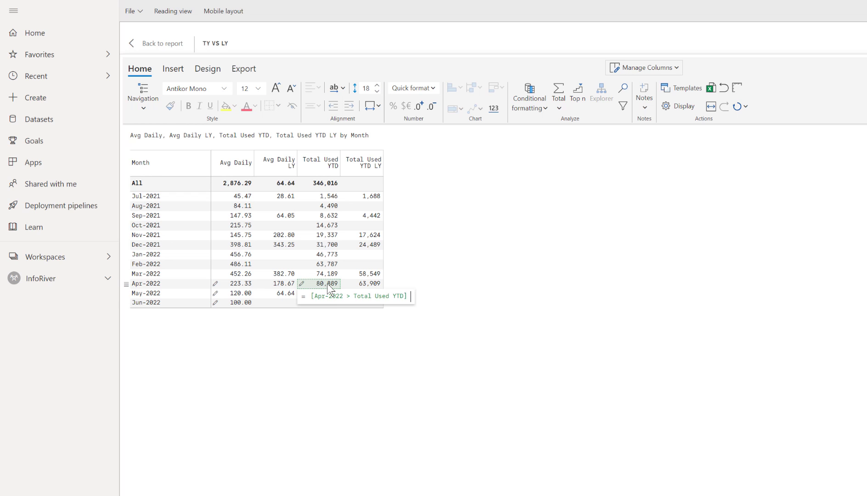
{"action": "type", "text": "+"}
{"action": "left_click", "coordinate": [238, 290]}
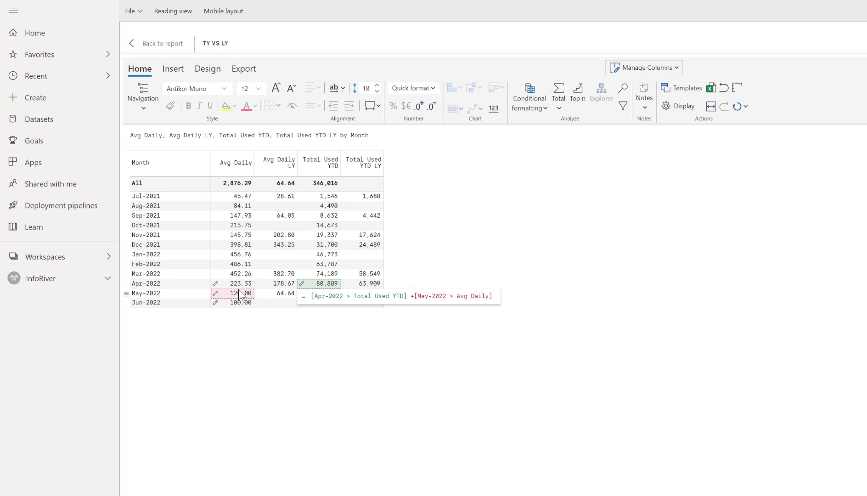
{"action": "type", "text": "*31"}
{"action": "key", "text": "Return"}
{"action": "left_click", "coordinate": [325, 302]}
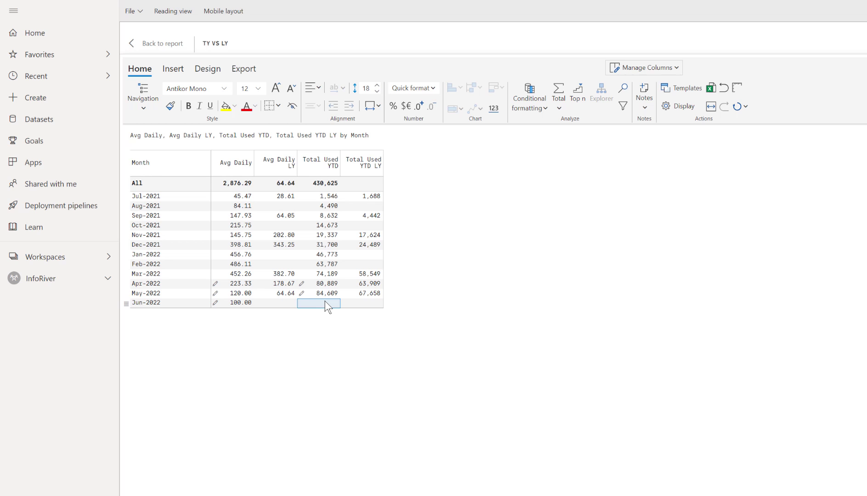
{"action": "type", "text": "="}
{"action": "left_click", "coordinate": [330, 294]}
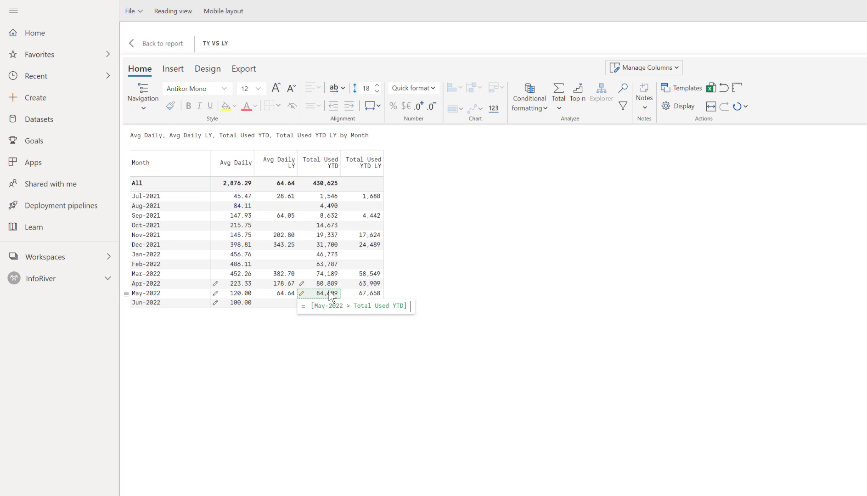
{"action": "type", "text": "+"}
{"action": "left_click", "coordinate": [232, 303]}
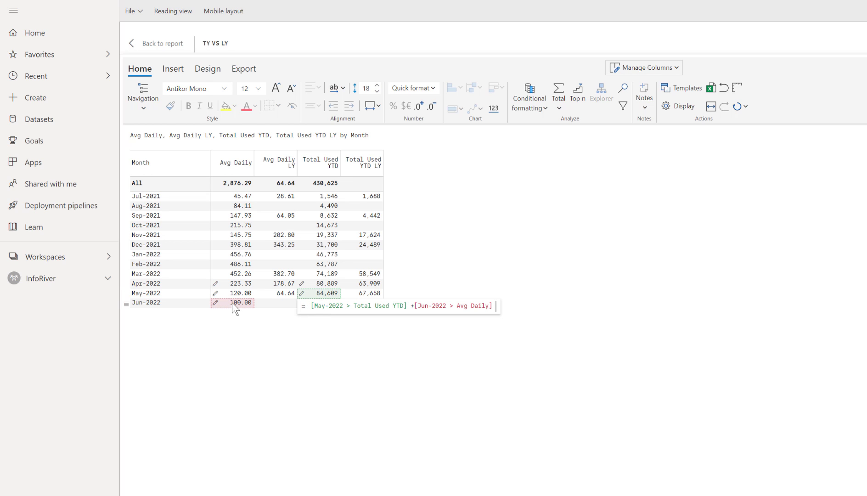
{"action": "type", "text": "*30"}
{"action": "key", "text": "Return"}
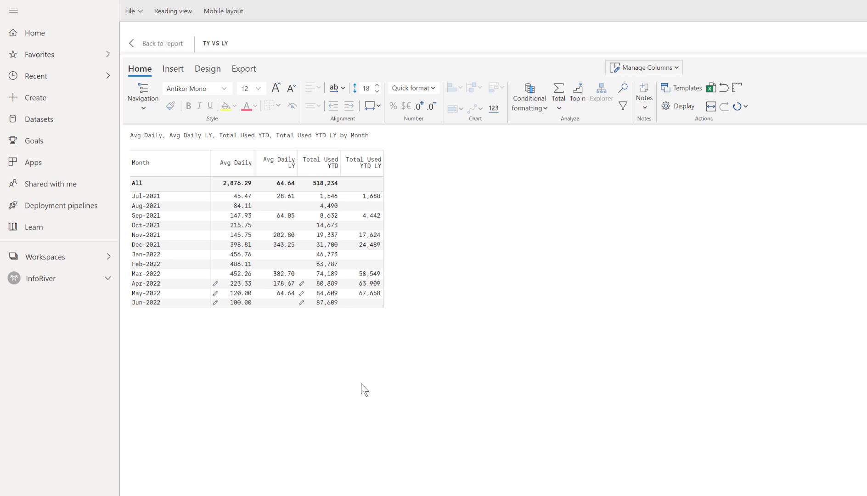
Change Apr-2022 Avg Daily to 225.
{"action": "left_click", "coordinate": [240, 284]}
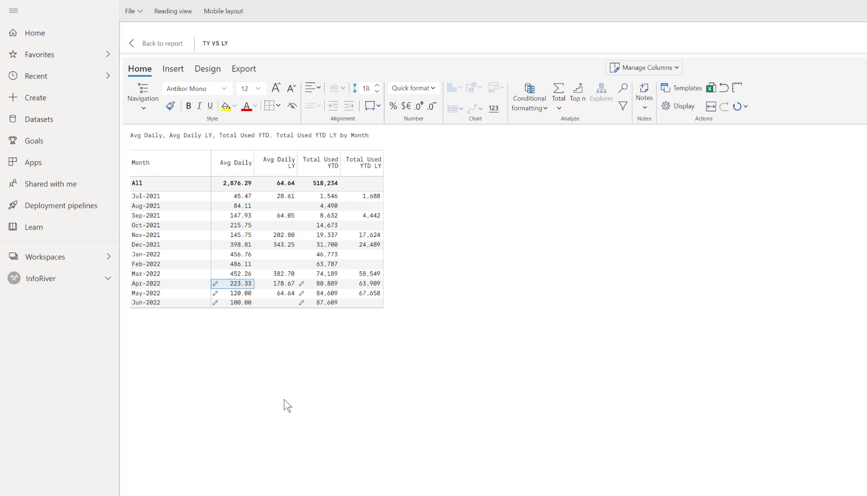
{"action": "type", "text": "225"}
{"action": "key", "text": "Return"}
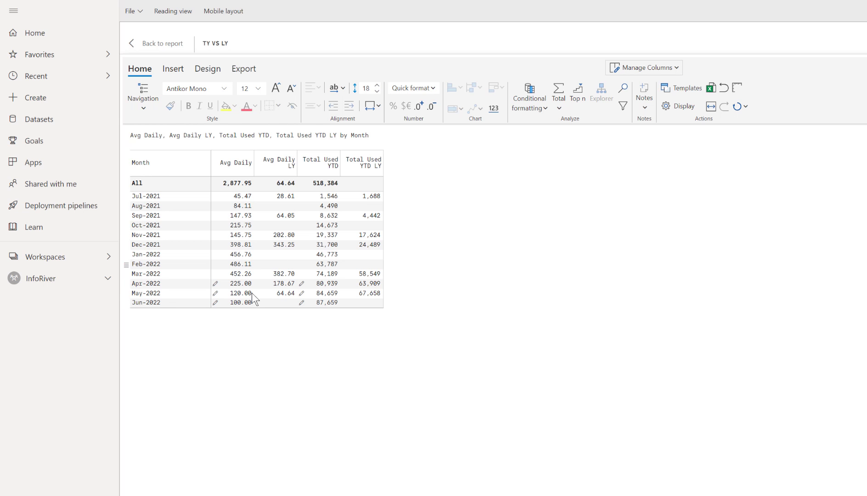
Turn off the TY vs LY table's title and field-summary caption, then reopen it in focus mode.
{"action": "left_click", "coordinate": [134, 45]}
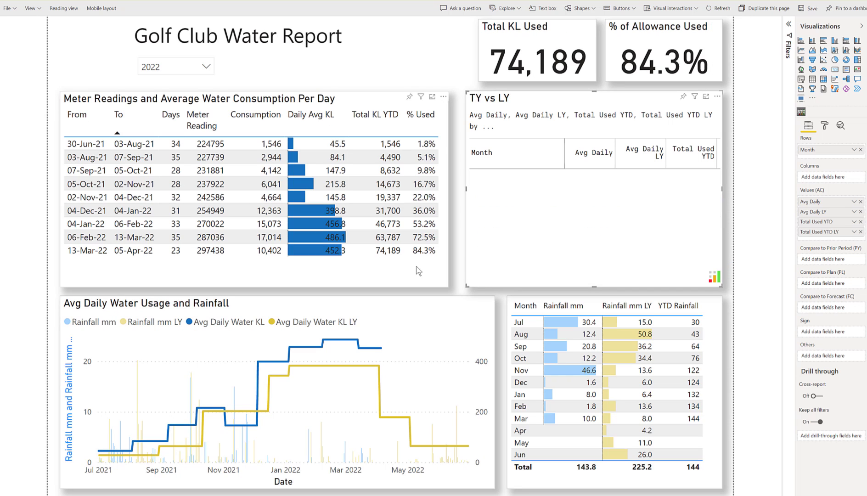
{"action": "left_click", "coordinate": [840, 126]}
{"action": "left_click", "coordinate": [825, 126]}
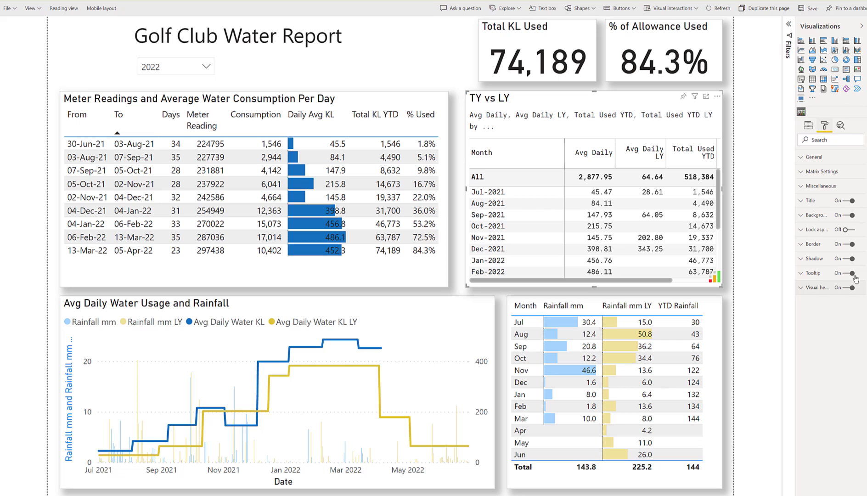
{"action": "left_click", "coordinate": [851, 201]}
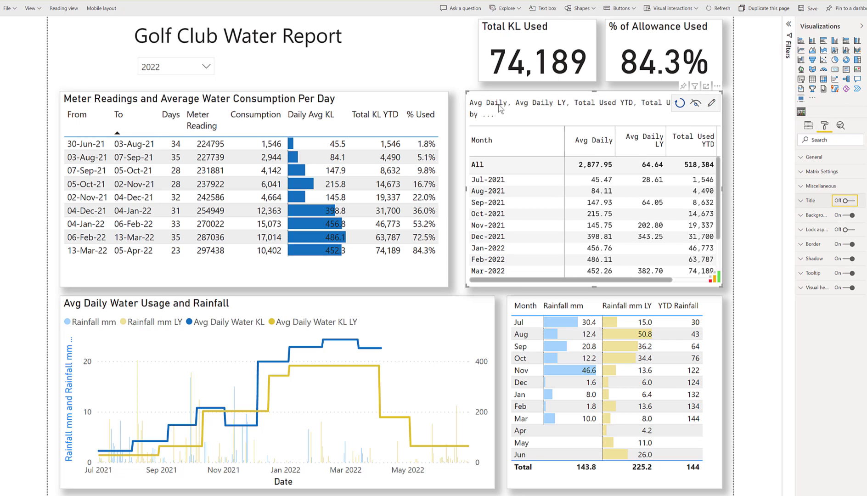
{"action": "left_click", "coordinate": [697, 104]}
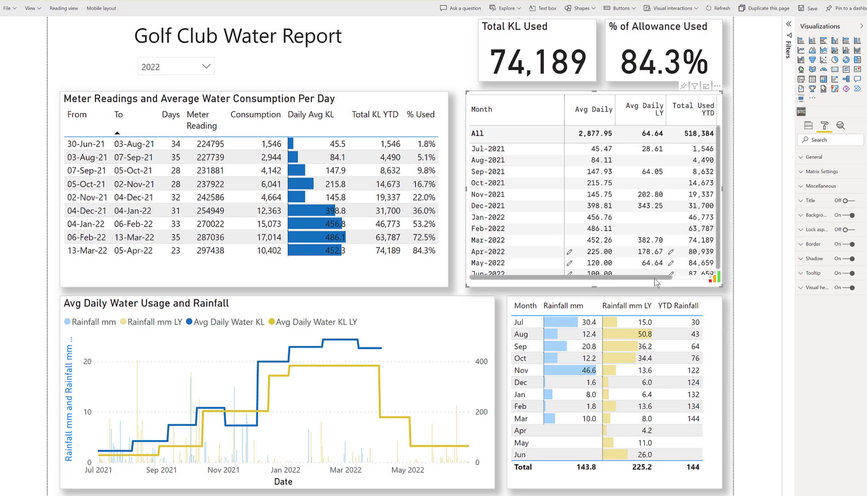
{"action": "left_click", "coordinate": [707, 86]}
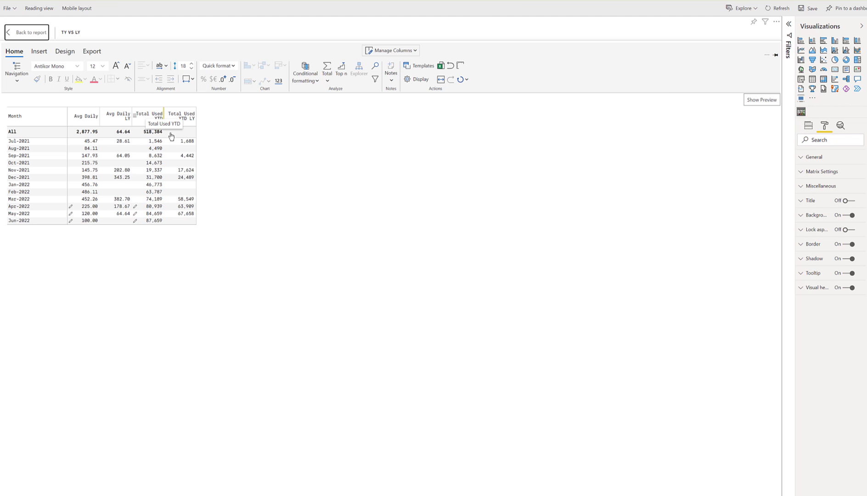
Decrease the table font two steps to size 10 and go back to the report page.
{"action": "left_click", "coordinate": [127, 67]}
{"action": "left_click", "coordinate": [127, 68]}
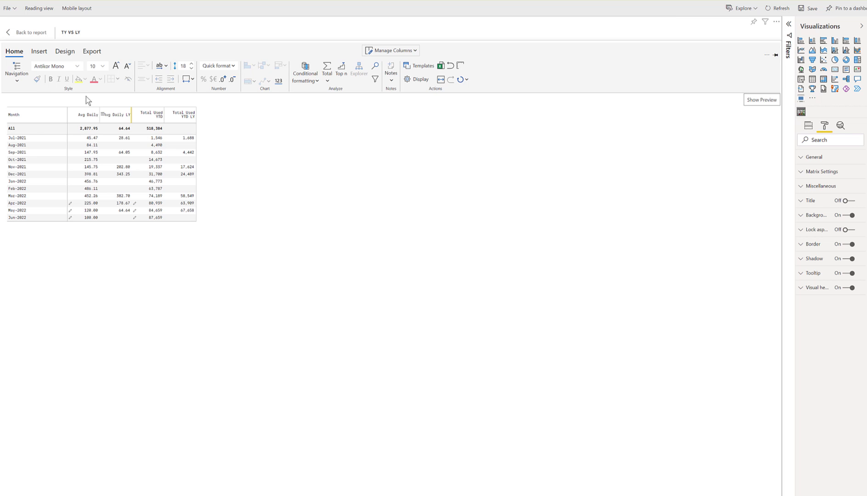
{"action": "left_click", "coordinate": [21, 34]}
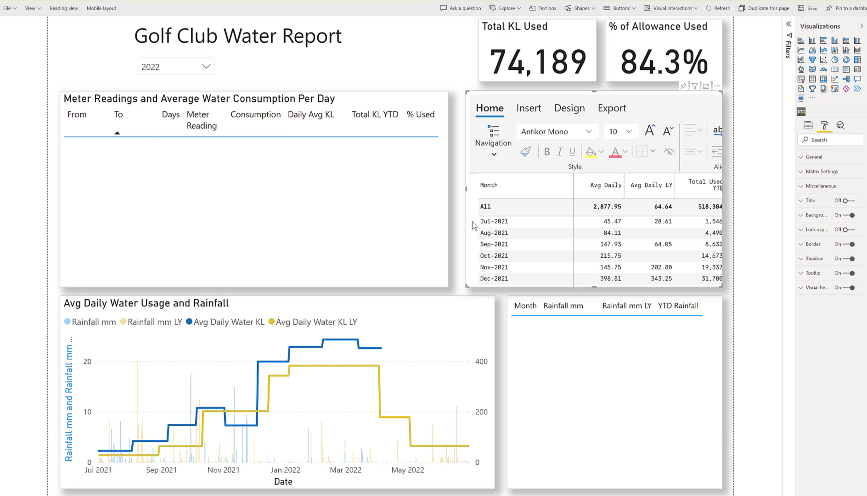
Switch Show Info Logo to Off under the table's Miscellaneous settings.
{"action": "left_click", "coordinate": [808, 186]}
{"action": "left_click", "coordinate": [820, 271]}
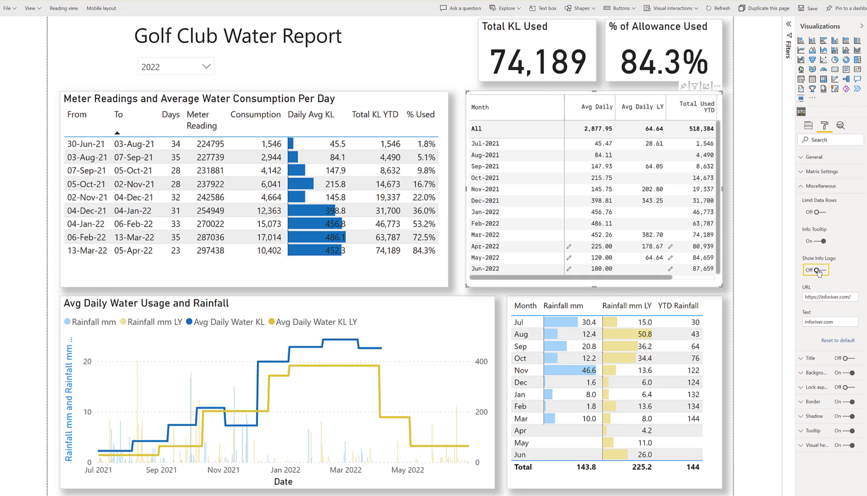
{"action": "left_click", "coordinate": [706, 278]}
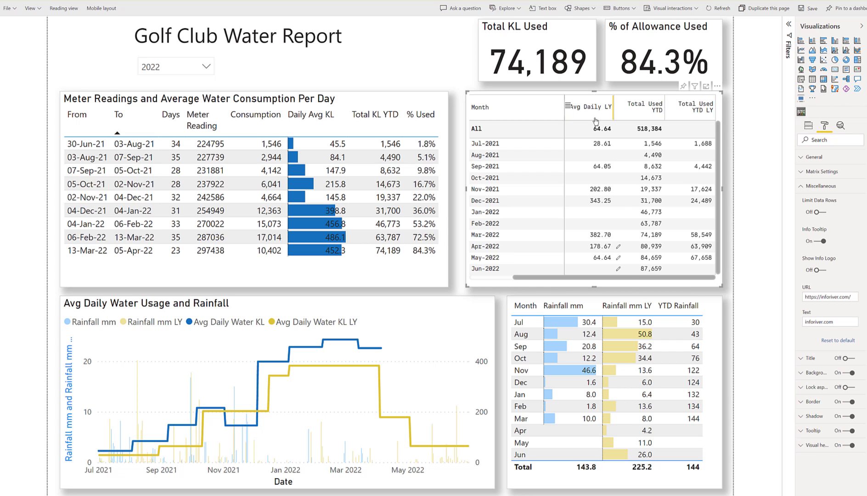
{"action": "left_click_drag", "start_coordinate": [630, 278], "coordinate": [540, 278]}
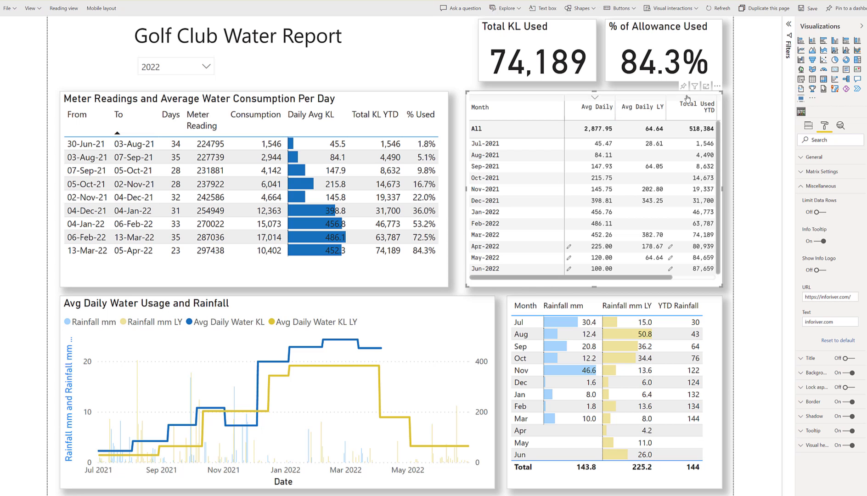
In focus mode, select the four measure columns and bring up their column width settings.
{"action": "left_click", "coordinate": [706, 87]}
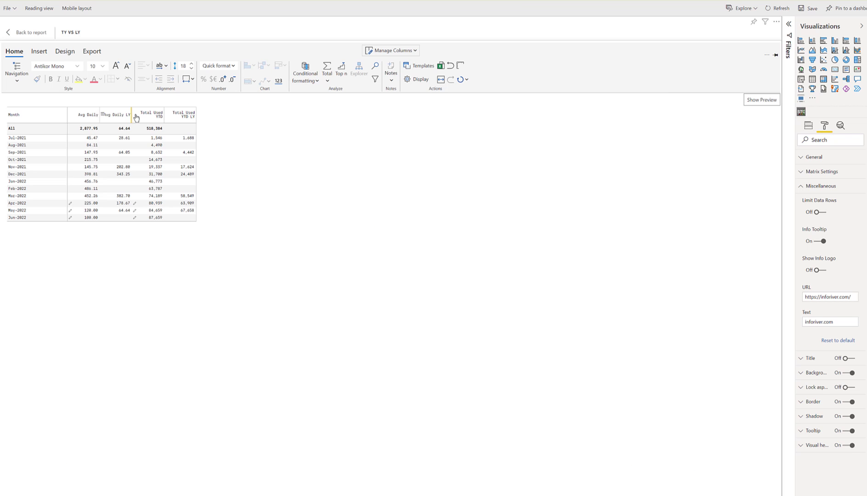
{"action": "left_click", "coordinate": [91, 116]}
{"action": "left_click", "coordinate": [184, 115], "text": "shift"}
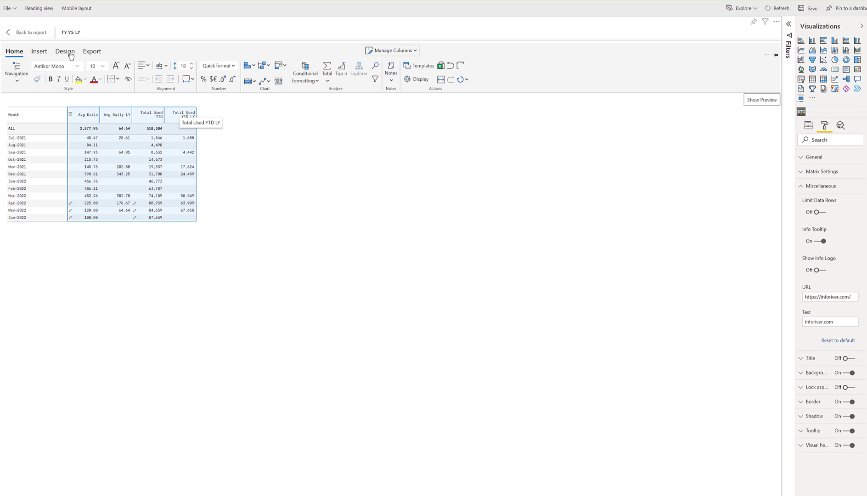
{"action": "left_click", "coordinate": [417, 54]}
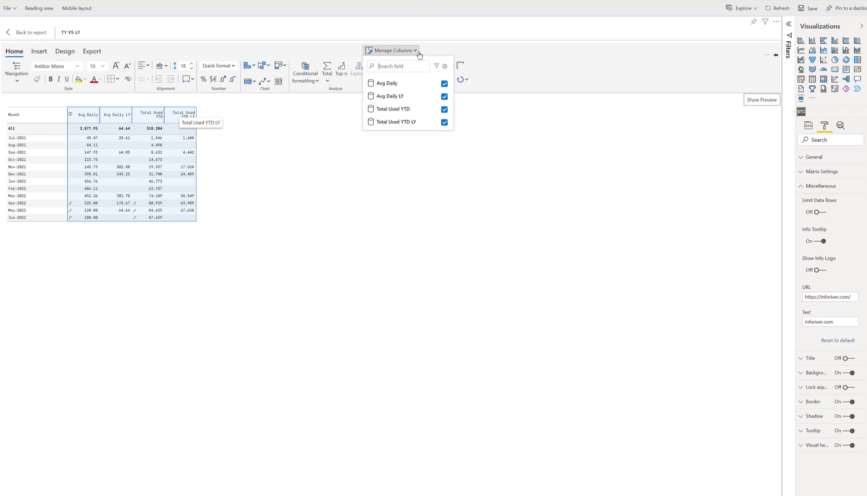
{"action": "left_click", "coordinate": [444, 66]}
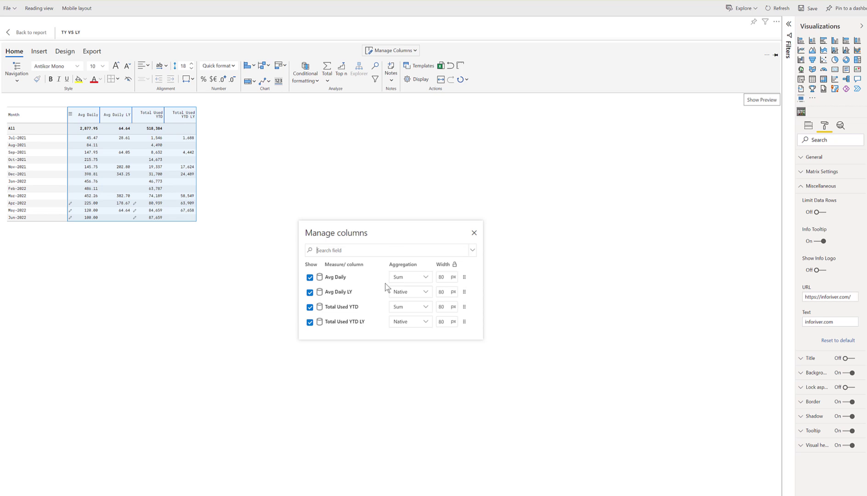
Set Avg Daily, Avg Daily LY, Total Used YTD and Total Used YTD LY widths to 60 px.
{"action": "double_click", "coordinate": [436, 278]}
{"action": "type", "text": "60"}
{"action": "left_click", "coordinate": [450, 292]}
{"action": "double_click", "coordinate": [442, 292]}
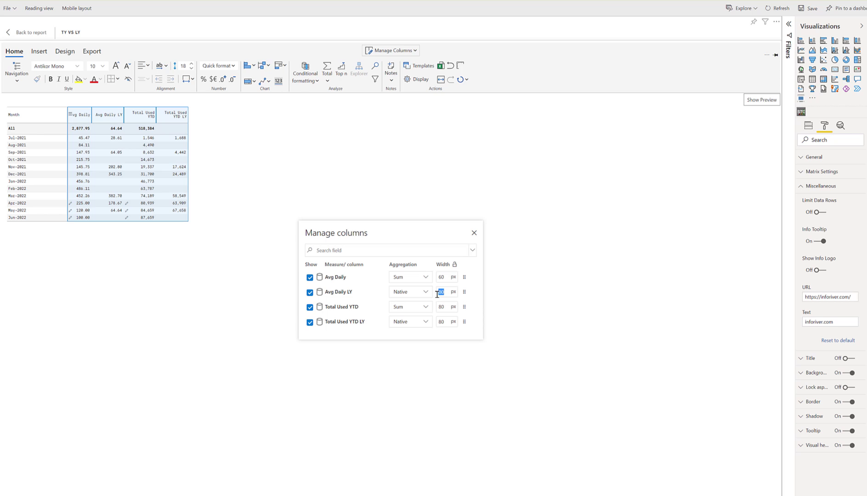
{"action": "type", "text": "60"}
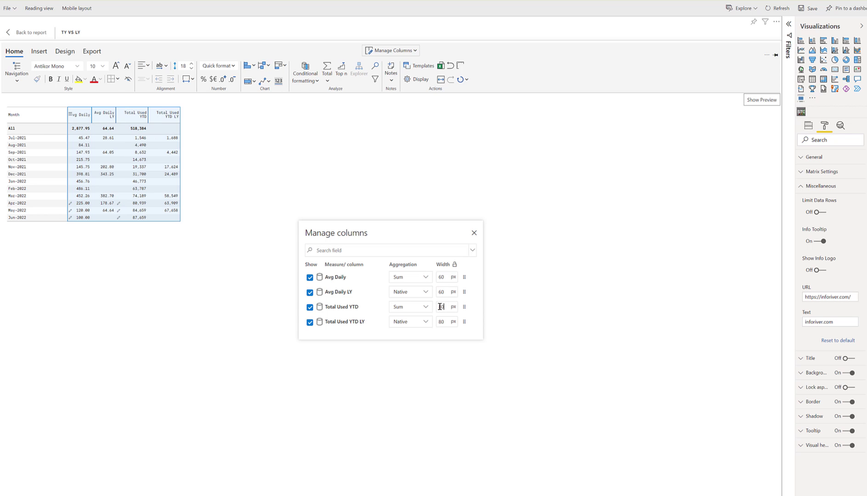
{"action": "double_click", "coordinate": [441, 307]}
{"action": "type", "text": "60"}
{"action": "double_click", "coordinate": [441, 322]}
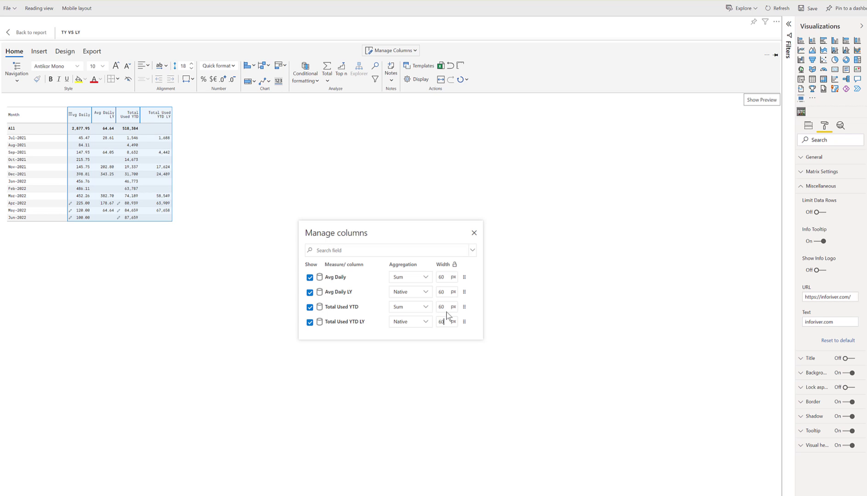
{"action": "left_click", "coordinate": [474, 233]}
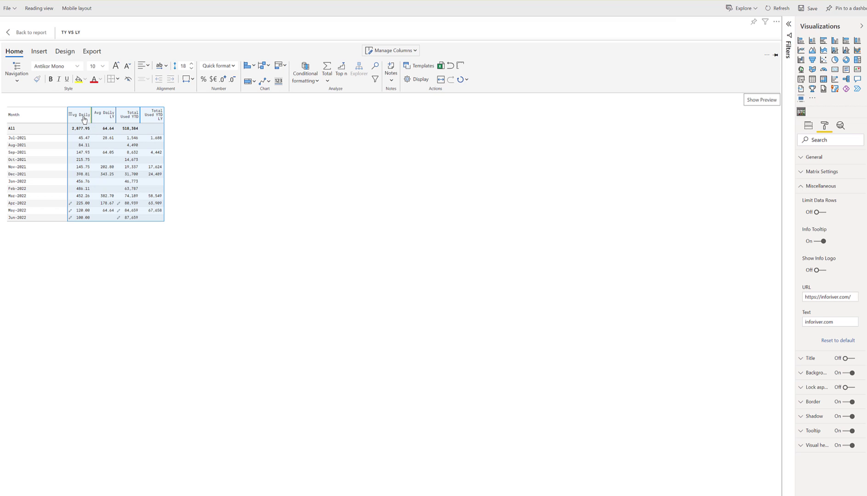
{"action": "key", "text": "Escape"}
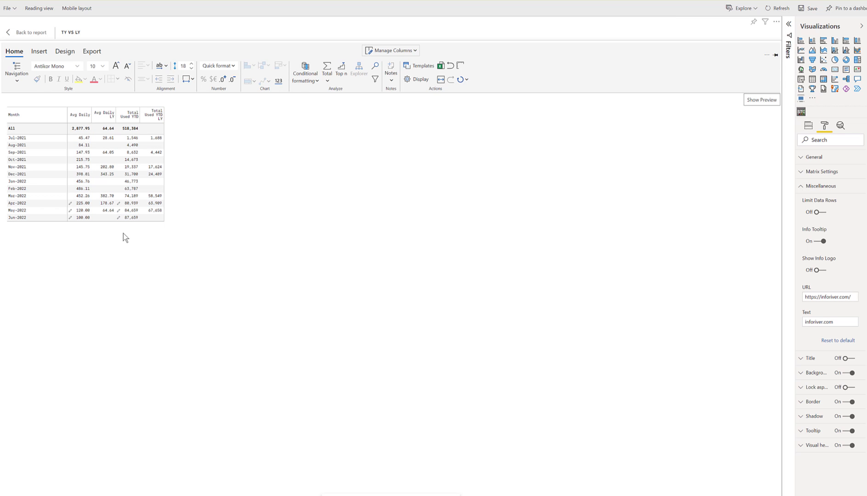
Go back to the report and reopen the TY vs LY table in focus mode.
{"action": "left_click", "coordinate": [23, 37]}
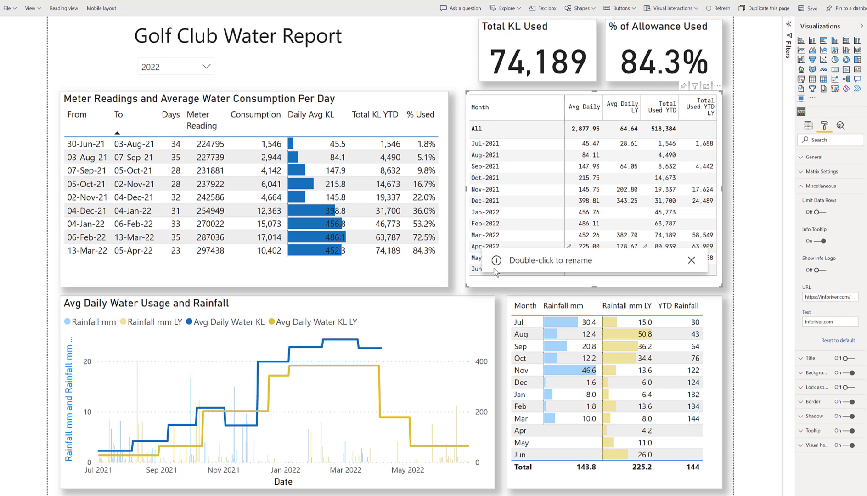
{"action": "left_click", "coordinate": [749, 324]}
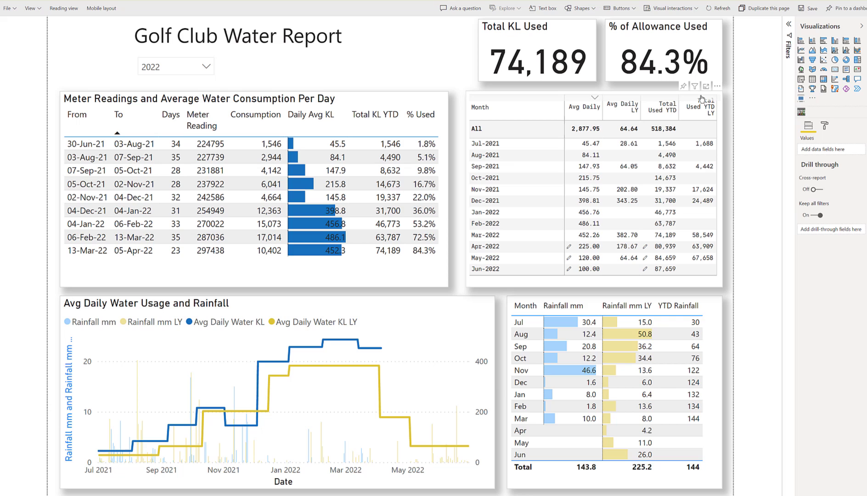
{"action": "left_click", "coordinate": [708, 92]}
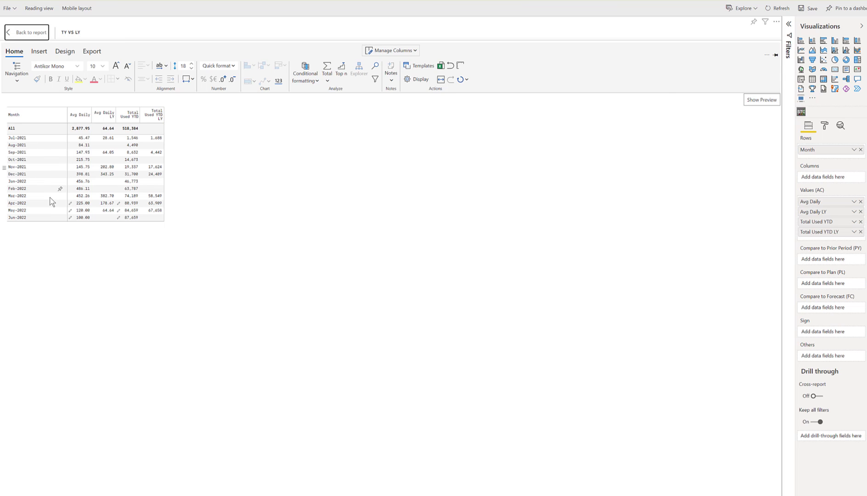
Append 'Forecast' to the Apr-2022, May-2022 and Jun-2022 month labels.
{"action": "double_click", "coordinate": [33, 205]}
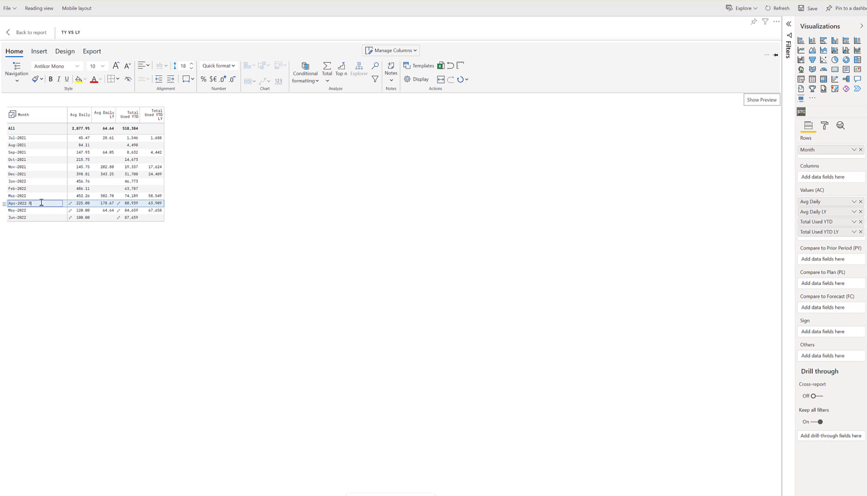
{"action": "type", "text": "Forecast"}
{"action": "double_click", "coordinate": [41, 202]}
{"action": "left_click", "coordinate": [40, 210]}
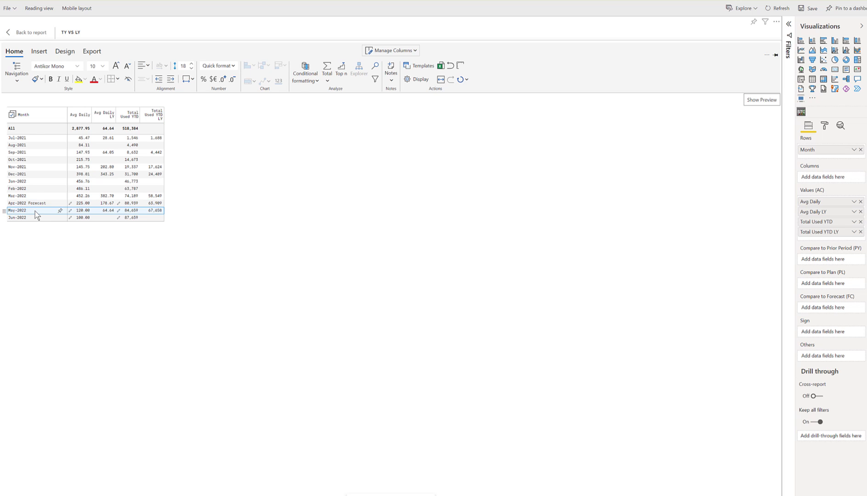
{"action": "left_click", "coordinate": [35, 211]}
{"action": "left_click", "coordinate": [31, 217]}
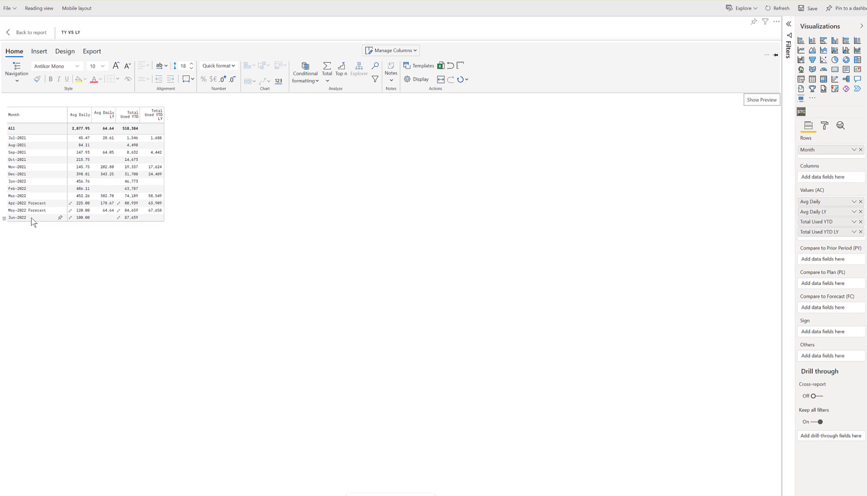
{"action": "left_click", "coordinate": [31, 218]}
{"action": "key", "text": "Return"}
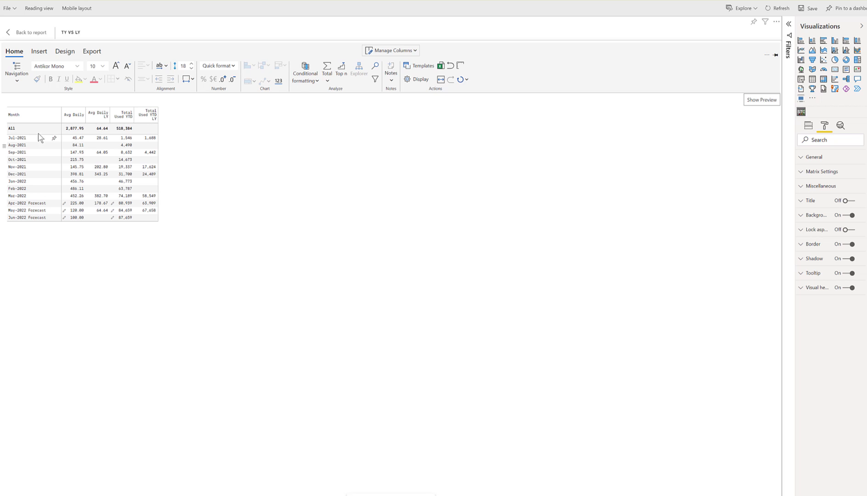
Switch off Show row grand total so the All row no longer appears.
{"action": "left_click", "coordinate": [329, 82]}
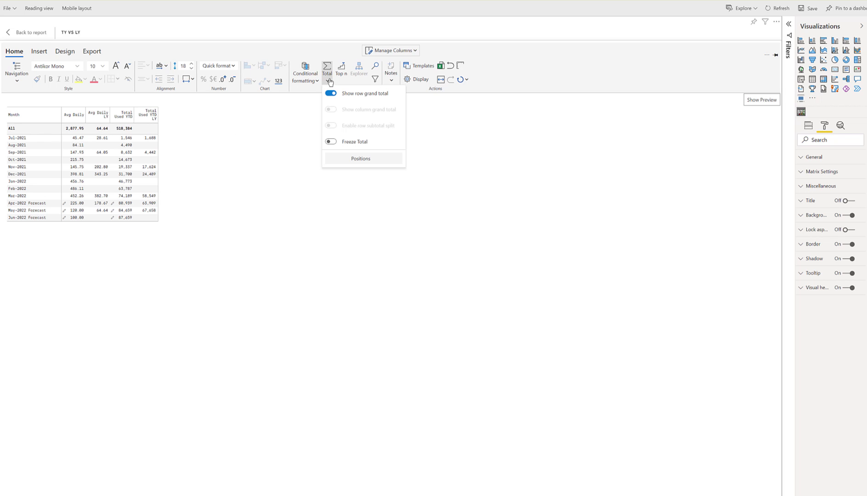
{"action": "left_click", "coordinate": [330, 93]}
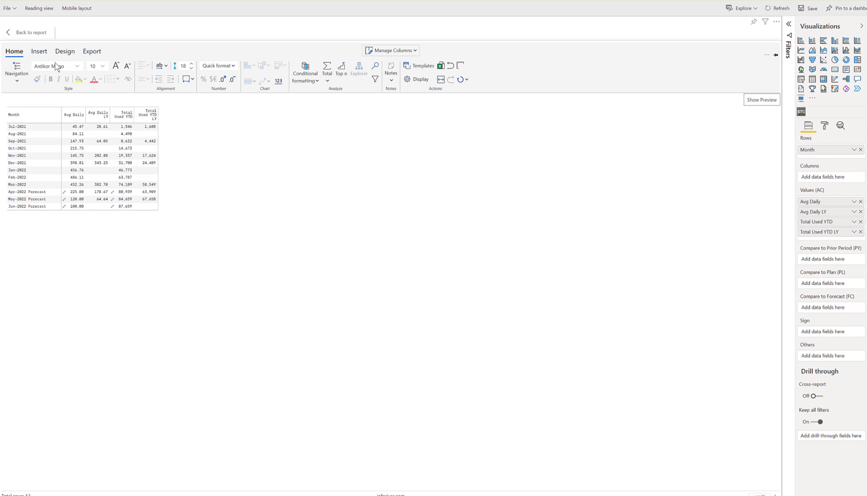
{"action": "left_click", "coordinate": [414, 84]}
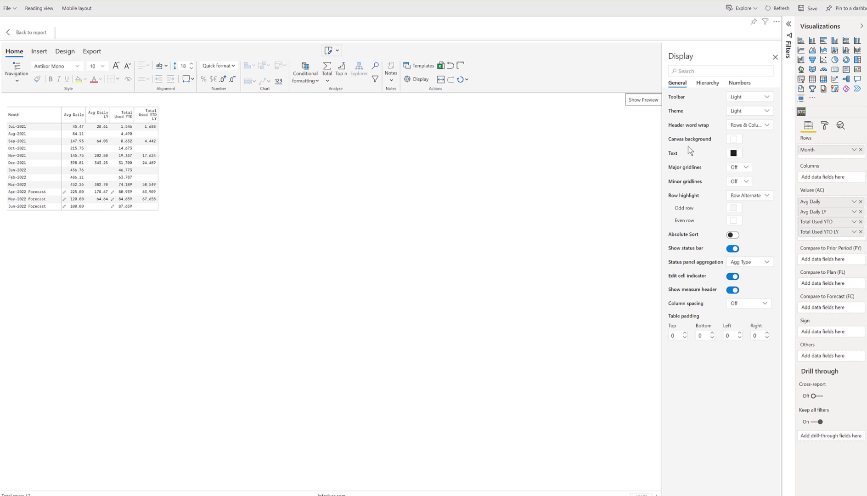
{"action": "left_click", "coordinate": [732, 276]}
{"action": "left_click", "coordinate": [733, 276]}
{"action": "left_click", "coordinate": [775, 58]}
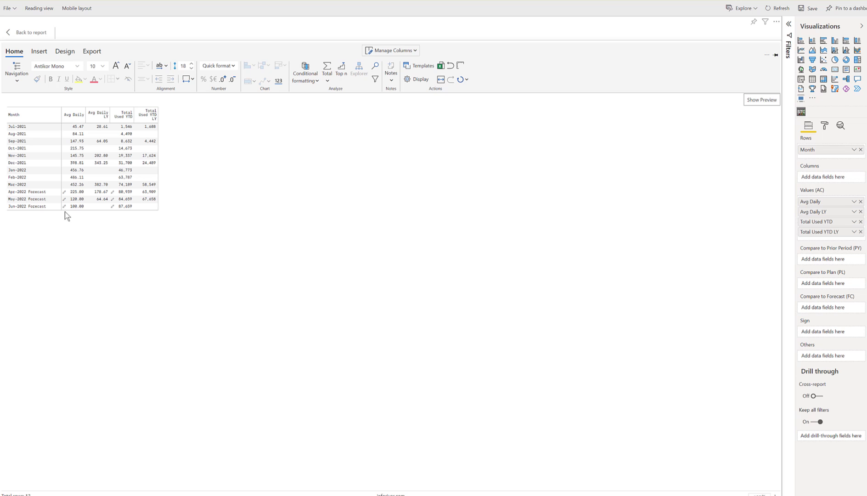
Bring up the InfoRiver Audit Log listing this week's 19 label and cell changes.
{"action": "left_click", "coordinate": [39, 51]}
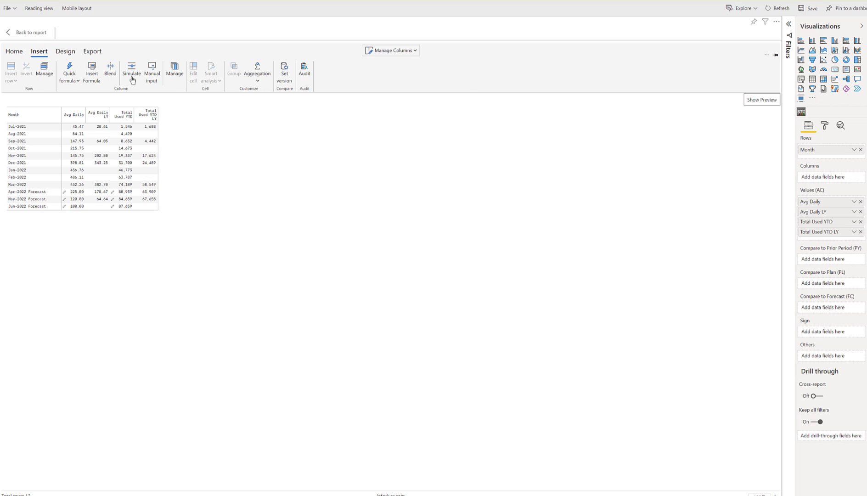
{"action": "left_click", "coordinate": [308, 71]}
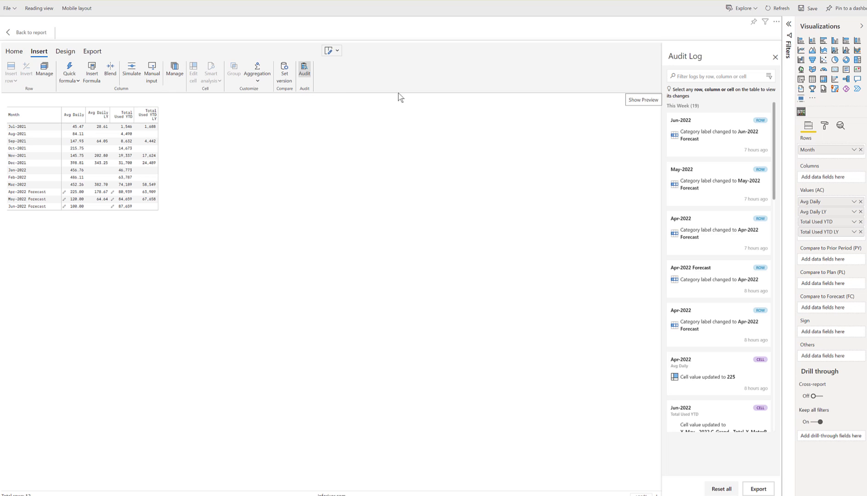
Close the Audit Log, save the Golf Club Water Report, and check it in Reading view.
{"action": "mouse_move", "coordinate": [724, 138]}
{"action": "mouse_move", "coordinate": [729, 171]}
{"action": "left_click", "coordinate": [775, 57]}
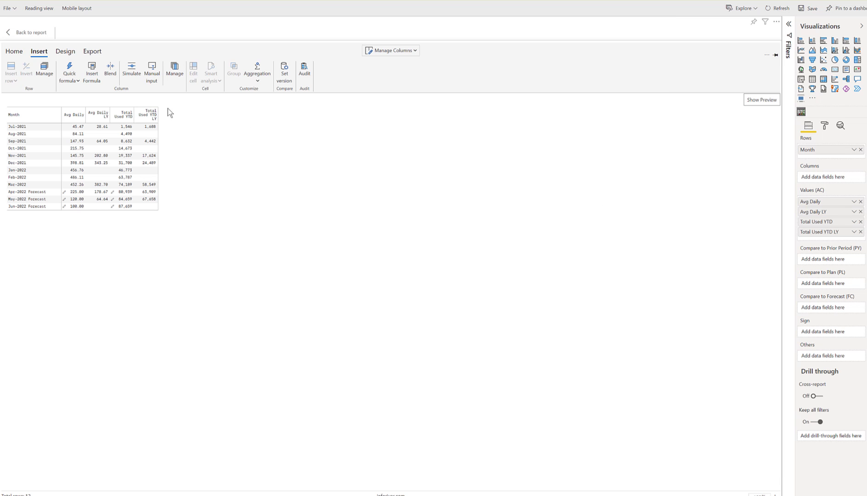
{"action": "left_click", "coordinate": [9, 33]}
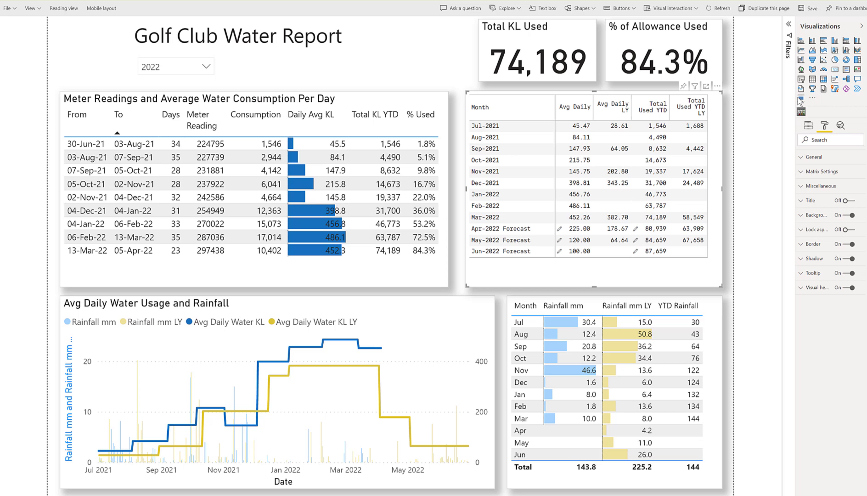
{"action": "left_click", "coordinate": [818, 10]}
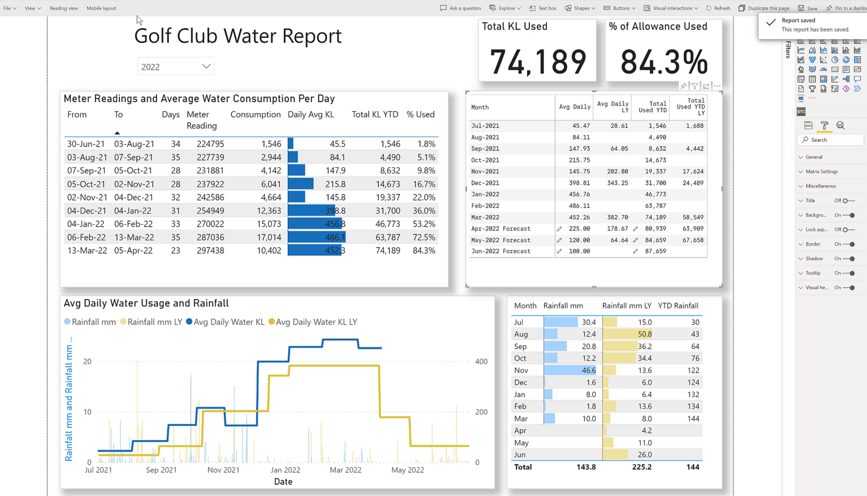
{"action": "left_click", "coordinate": [64, 8]}
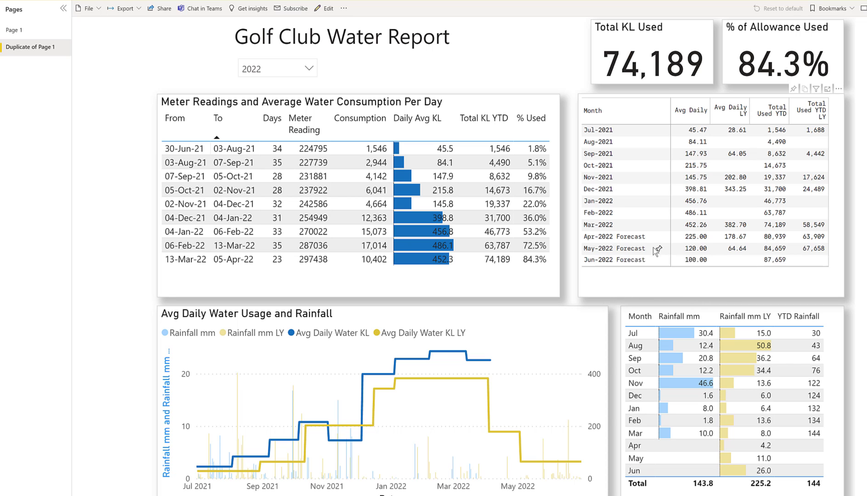
{"action": "mouse_move", "coordinate": [687, 238]}
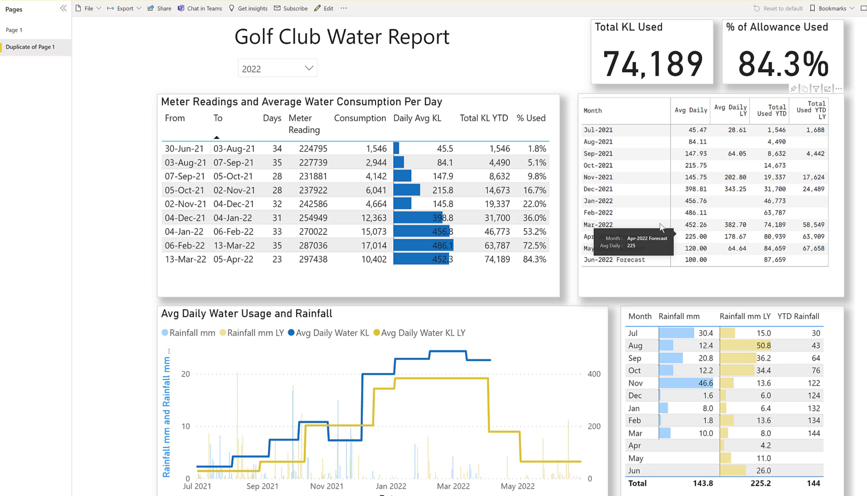
Back in Edit view, reset the Apr-2022 Forecast Avg Daily cell to clear 225.
{"action": "left_click", "coordinate": [327, 8]}
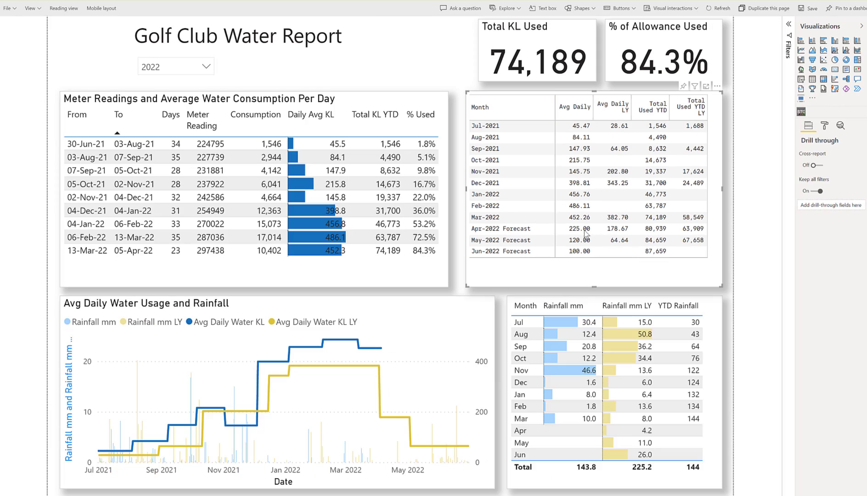
{"action": "left_click", "coordinate": [586, 233]}
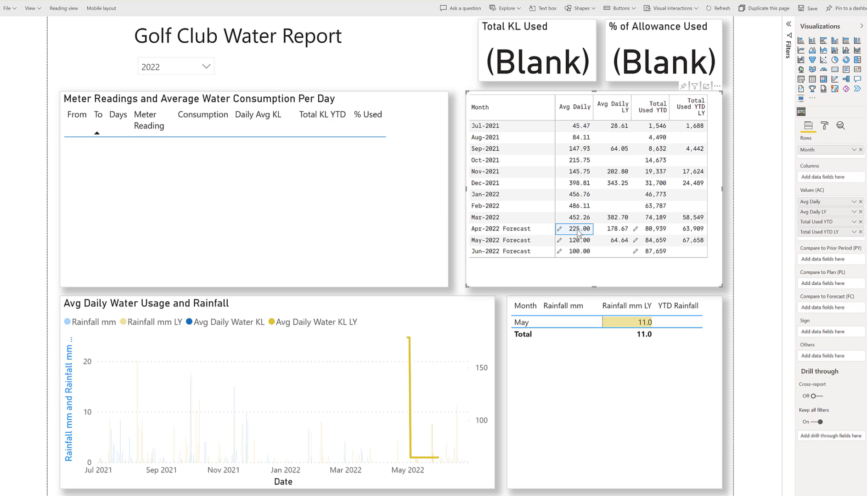
{"action": "double_click", "coordinate": [578, 233]}
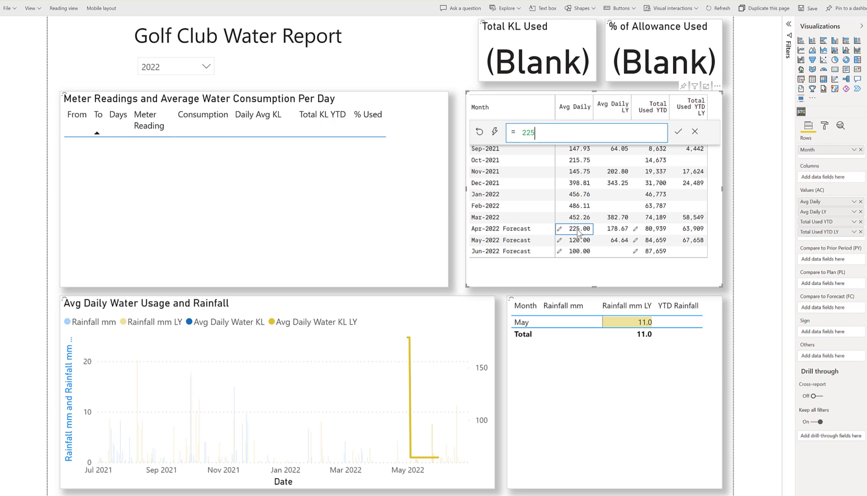
{"action": "left_click", "coordinate": [480, 132]}
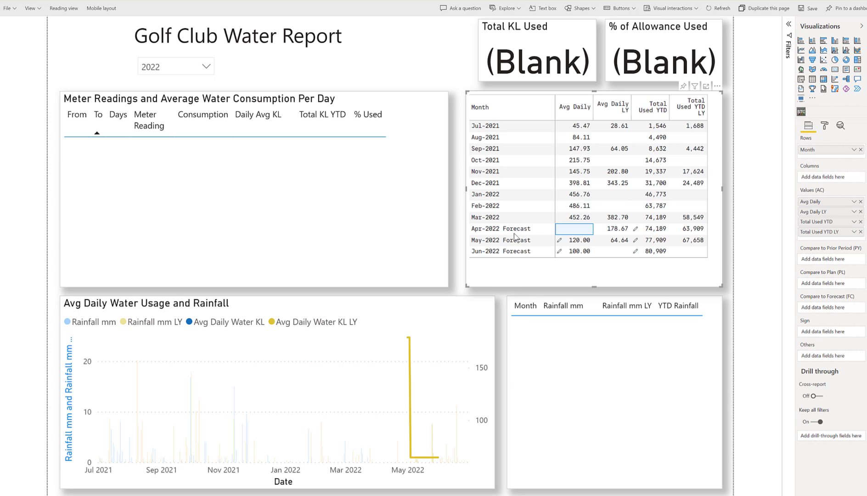